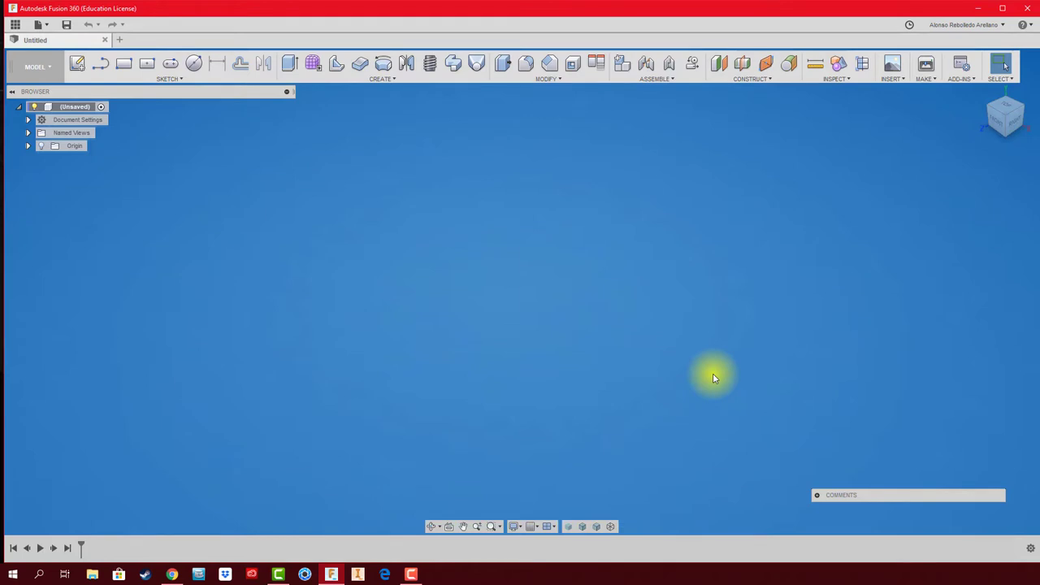
Step: Switch to the Sculpt workspace and start a T-spline cylinder
click(313, 65)
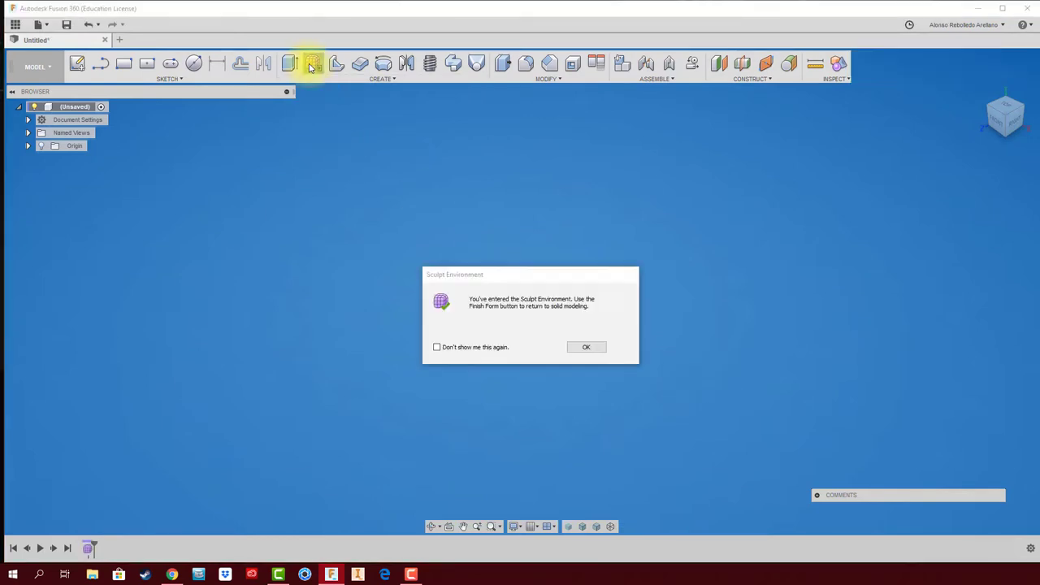
click(588, 348)
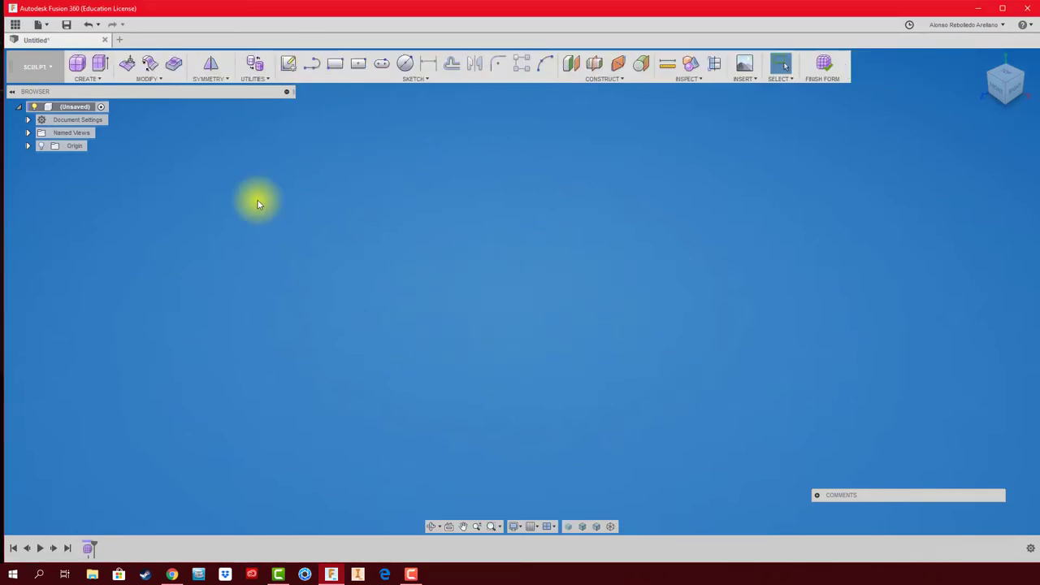
click(97, 78)
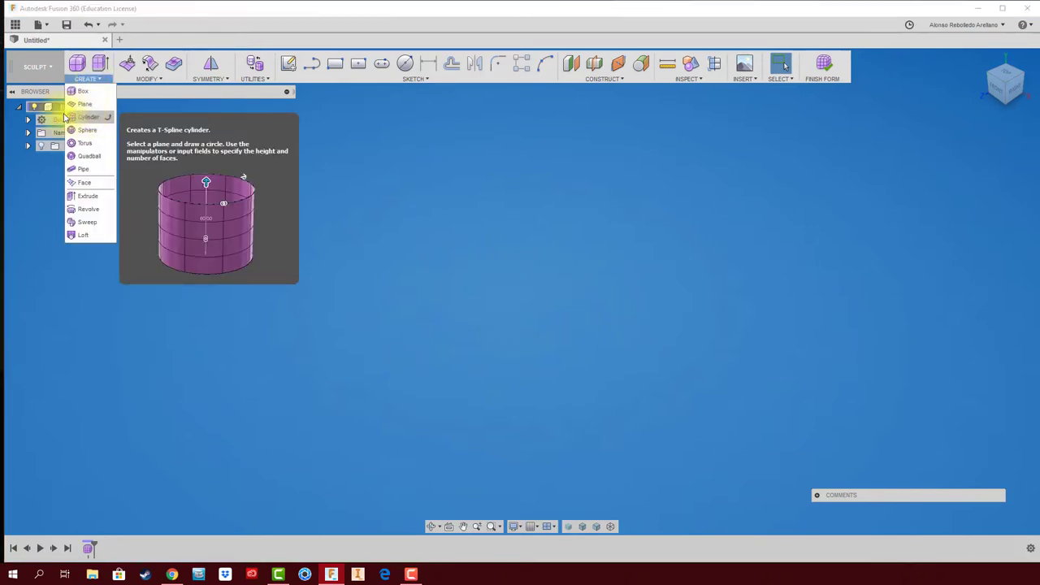
click(92, 120)
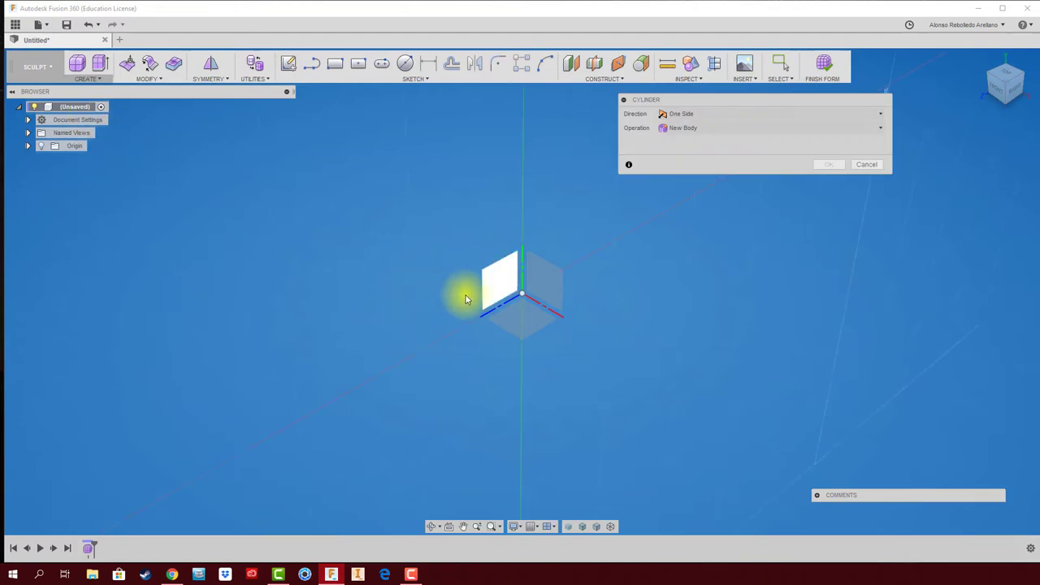
Step: Draw the cylinder 77.2 mm in diameter and 74.7 mm tall with 6 height faces
click(510, 318)
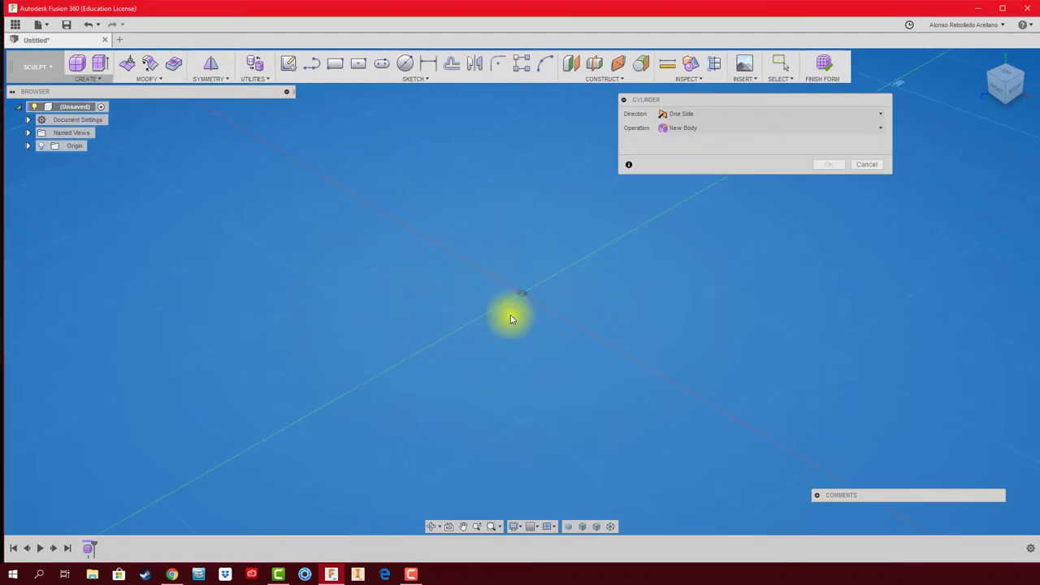
click(521, 296)
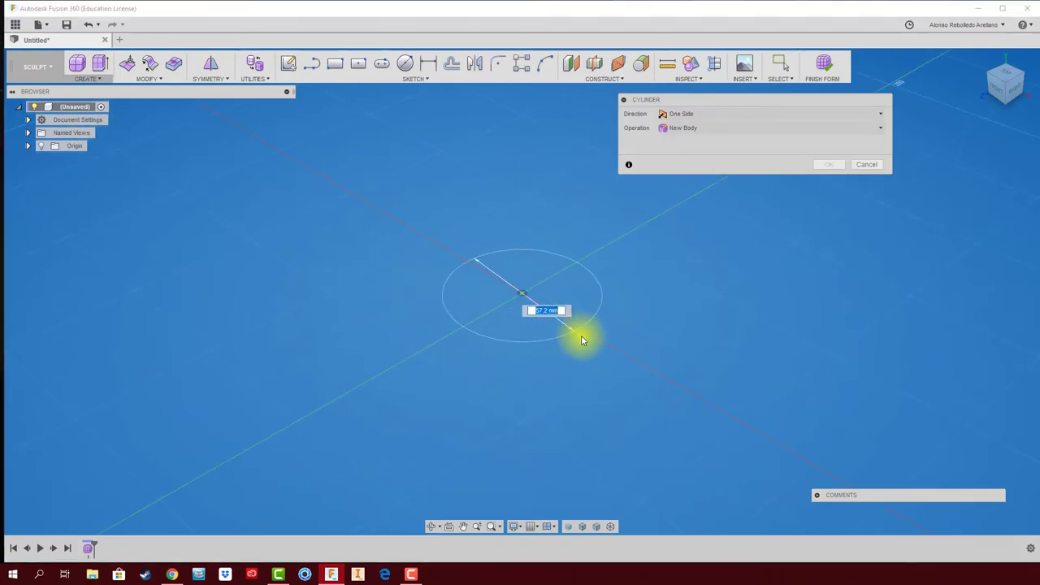
click(564, 344)
drag(522, 183, 522, 98)
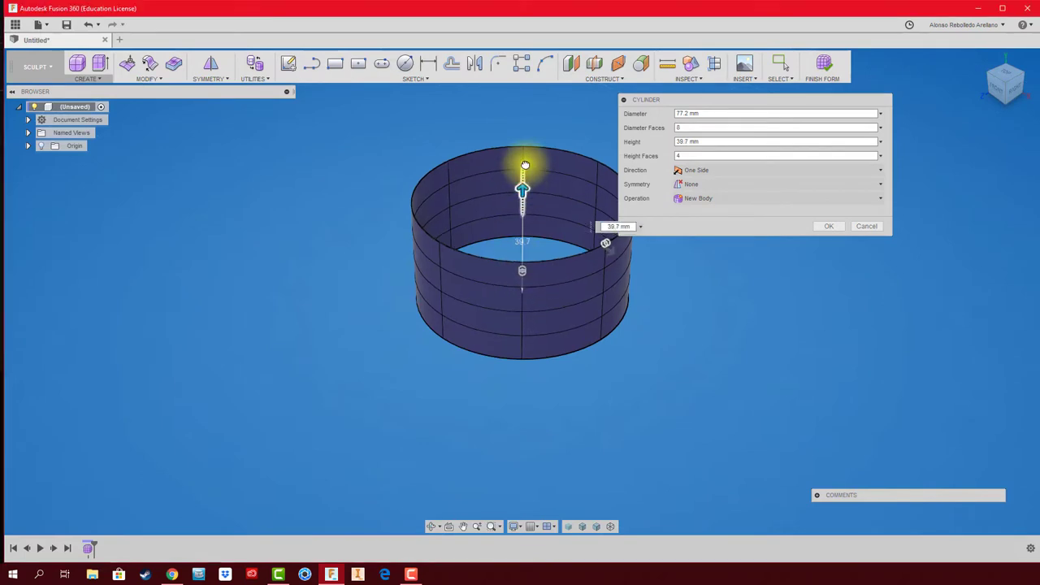
drag(523, 248, 526, 232)
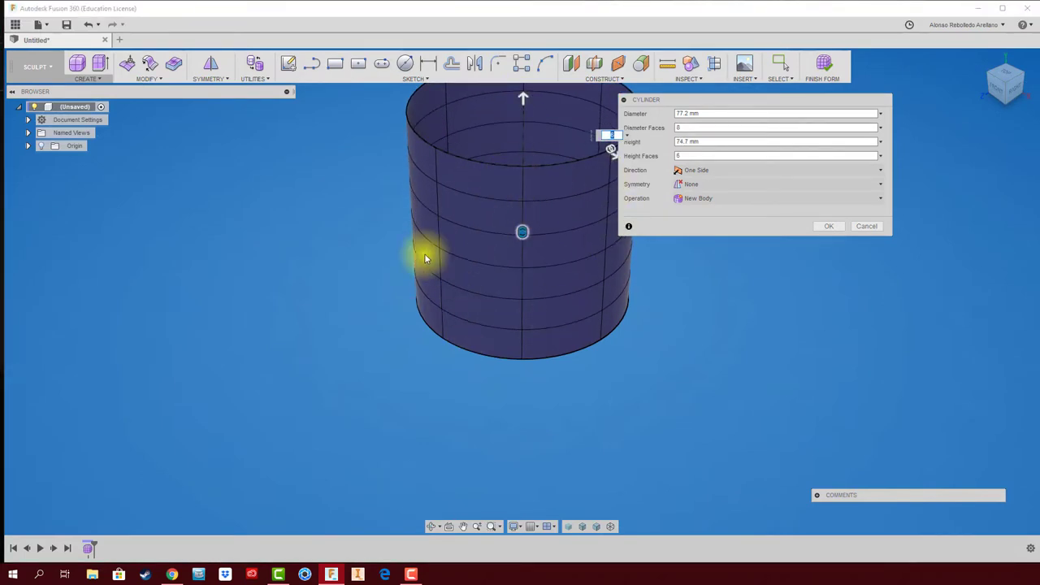
click(829, 229)
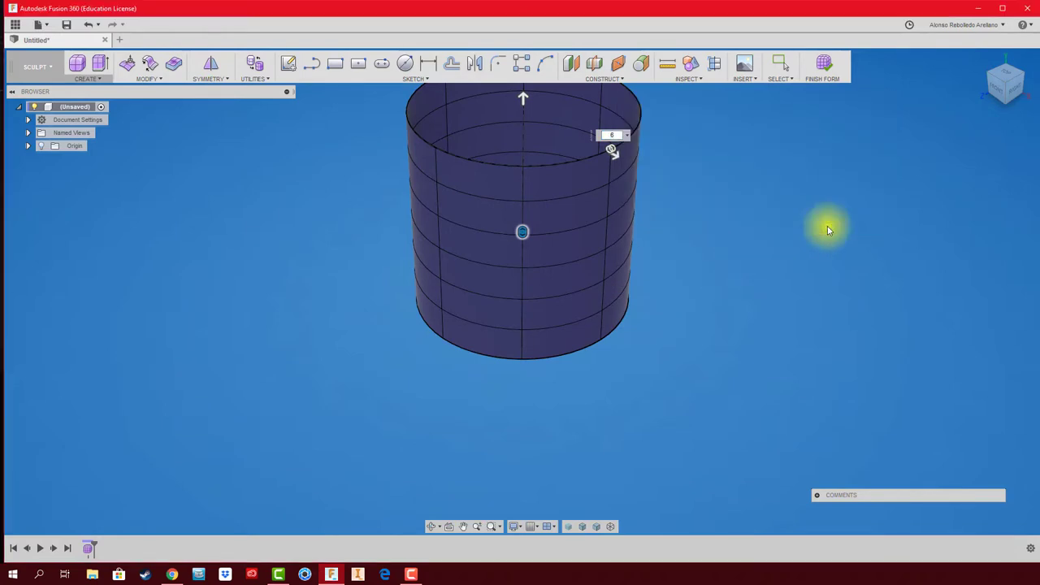
mouse_move(701, 252)
shift+middle_down()
mouse_move(703, 296)
mouse_move(687, 342)
shift+middle_up()
Step: Apply Circular - Internal symmetry with 4 sided symmetry, picking a band face of the cylinder
click(220, 80)
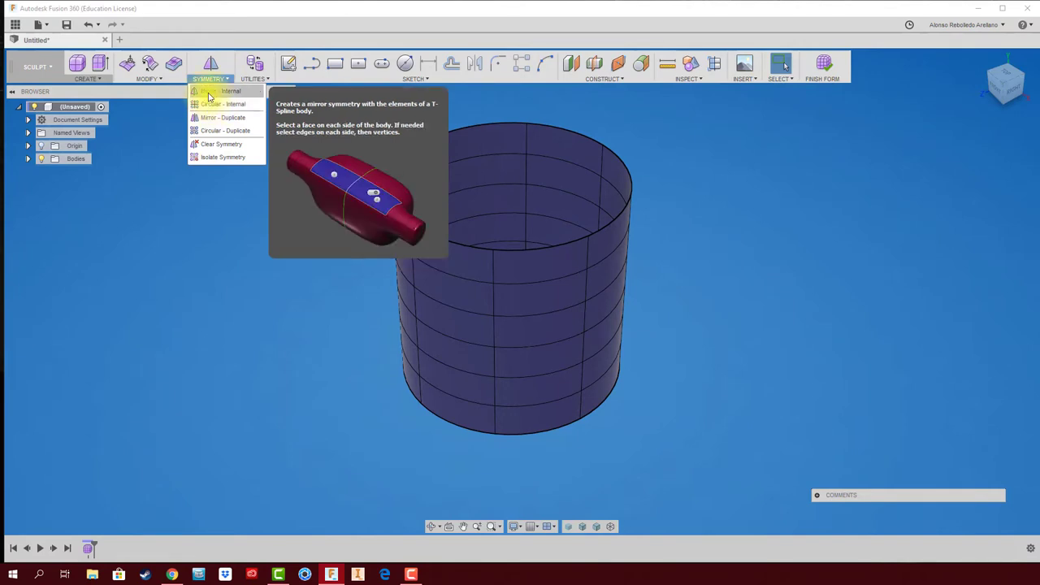
click(213, 105)
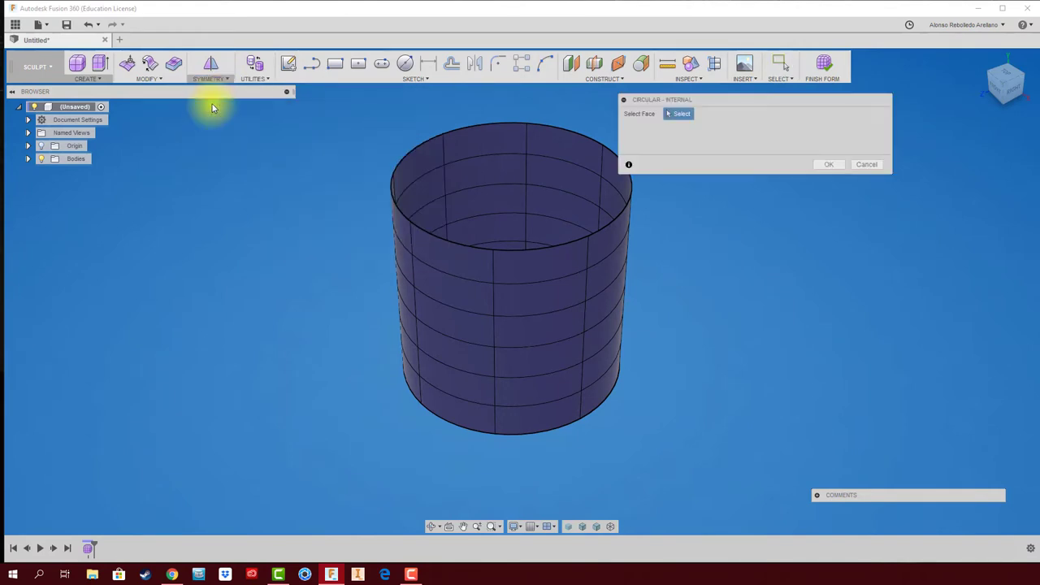
click(469, 332)
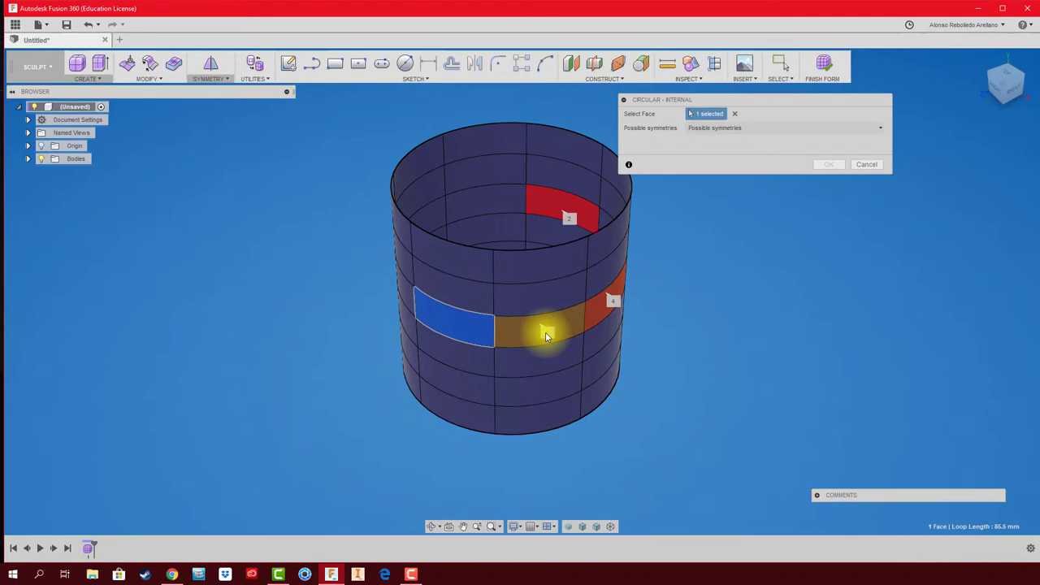
click(615, 301)
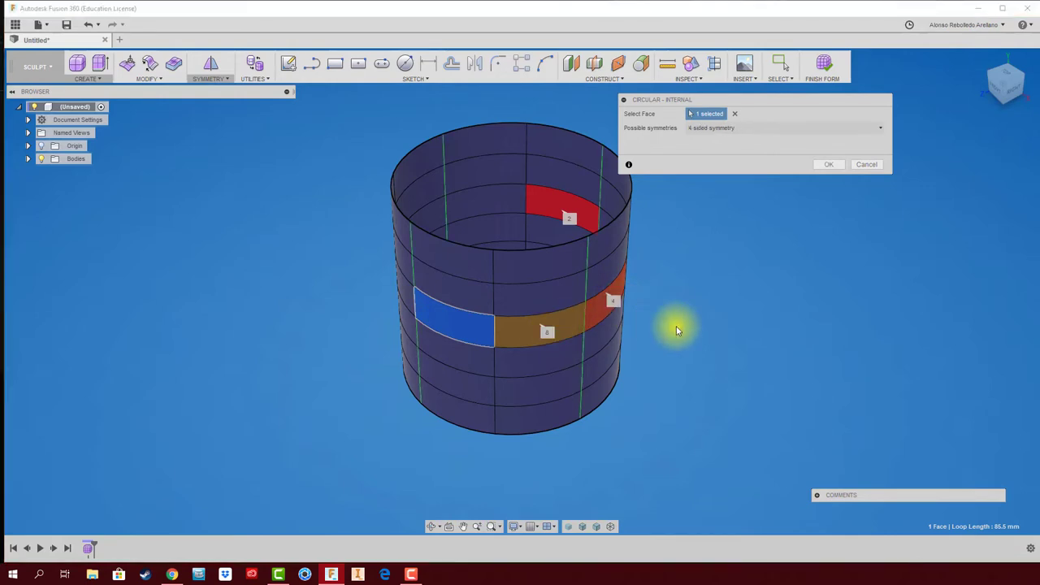
click(548, 334)
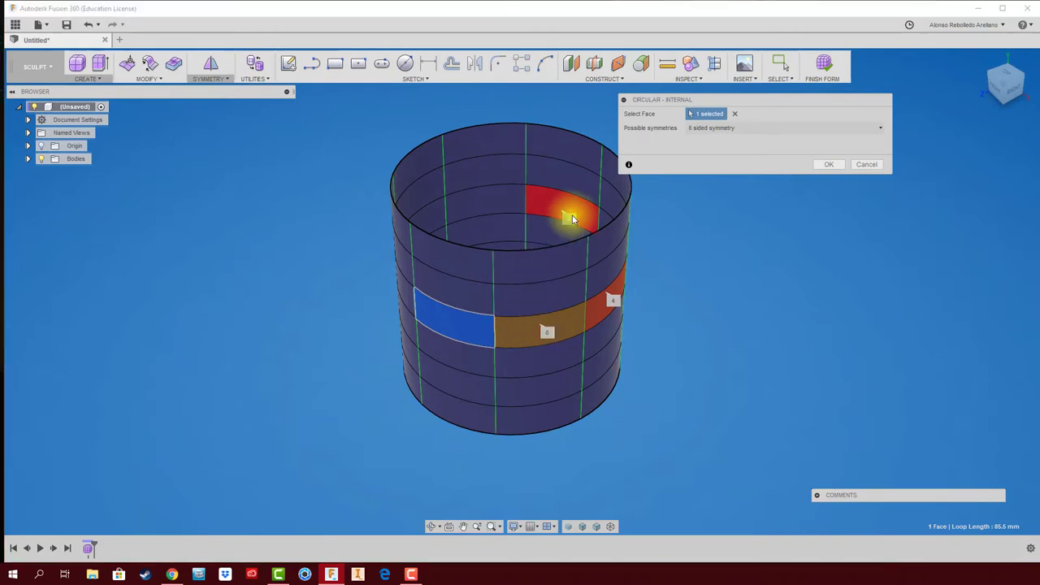
shift+middle_drag(573, 218, 597, 317)
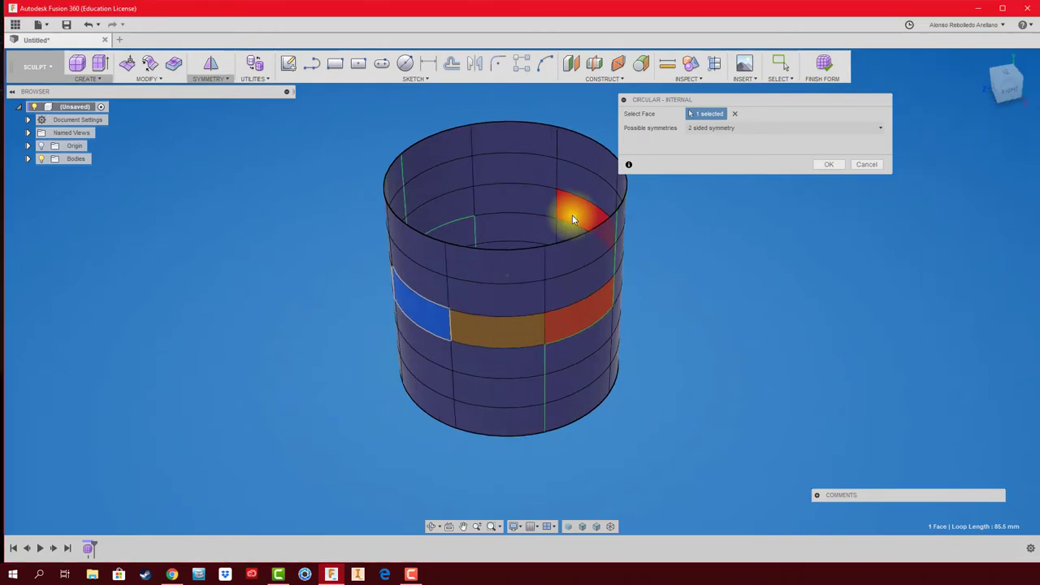
click(599, 312)
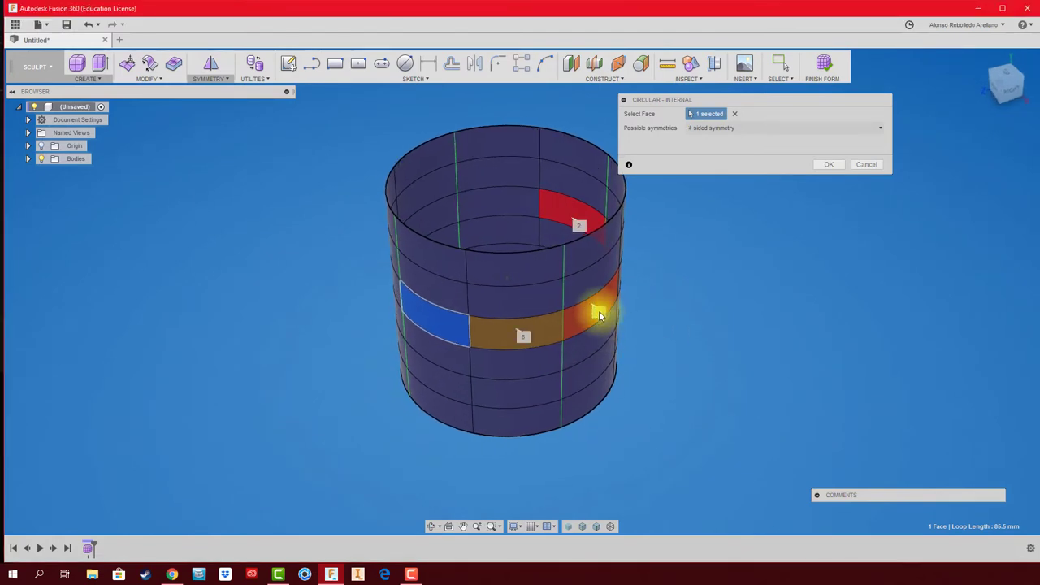
click(829, 165)
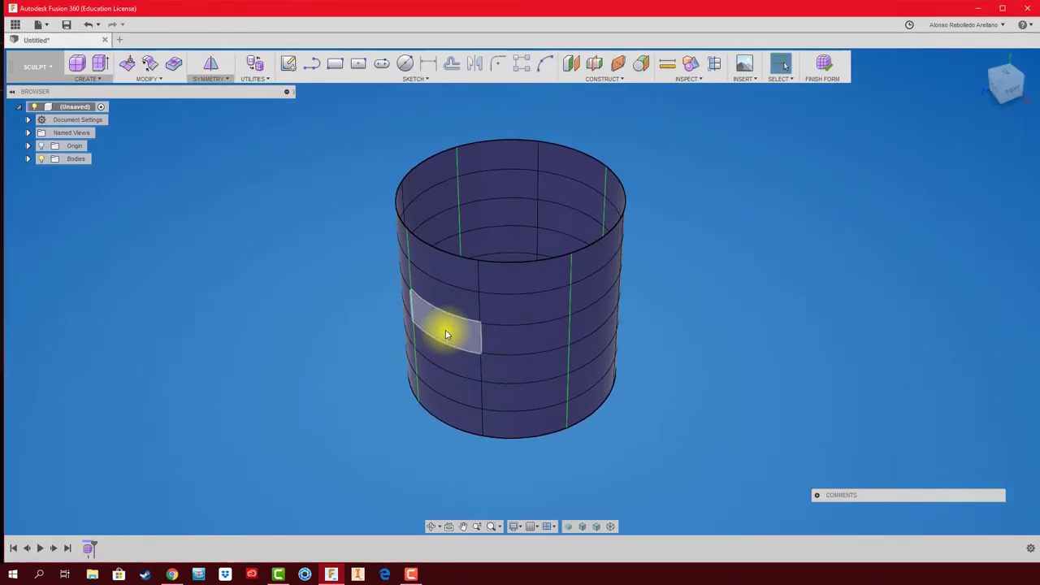
Step: Start Edit Form on the middle face with move handles aligned to the face's orientation
mouse_move(445, 334)
shift+middle_down()
mouse_move(498, 228)
mouse_move(288, 305)
mouse_move(400, 341)
mouse_move(386, 340)
shift+middle_up()
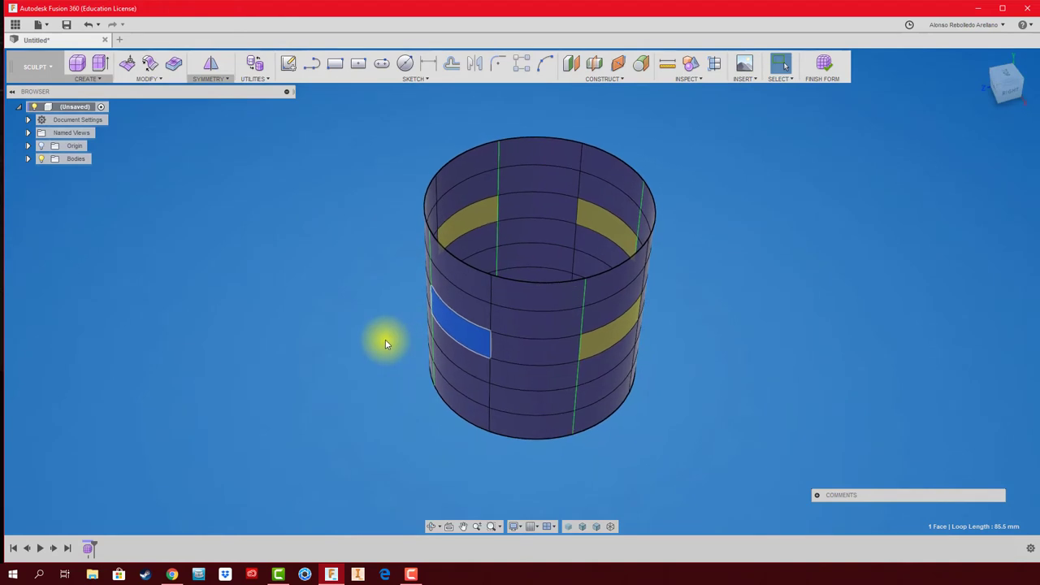
click(128, 65)
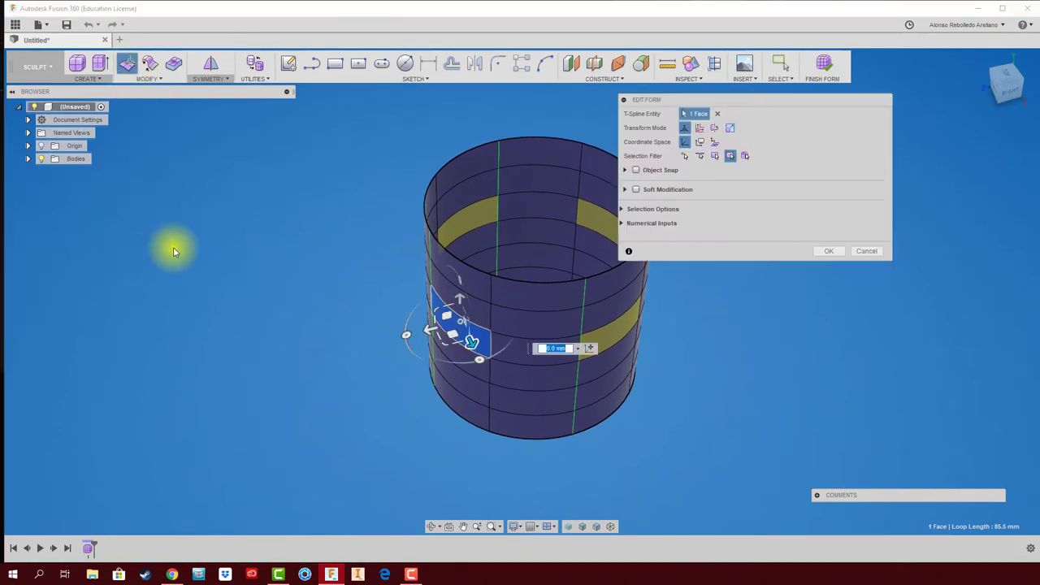
mouse_move(399, 363)
shift+middle_down()
mouse_move(358, 382)
mouse_move(388, 376)
mouse_move(390, 365)
shift+middle_up()
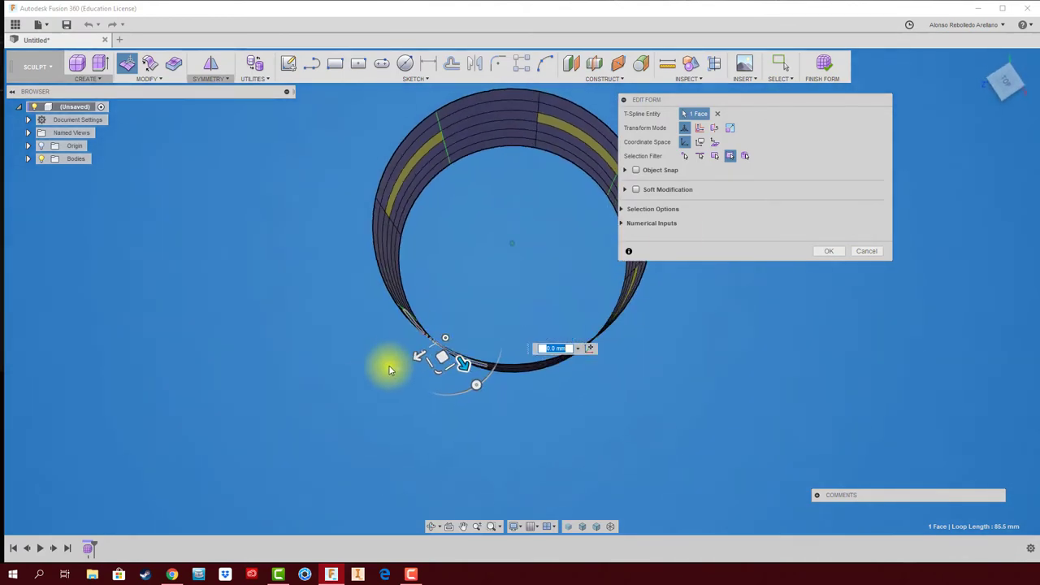
click(1006, 87)
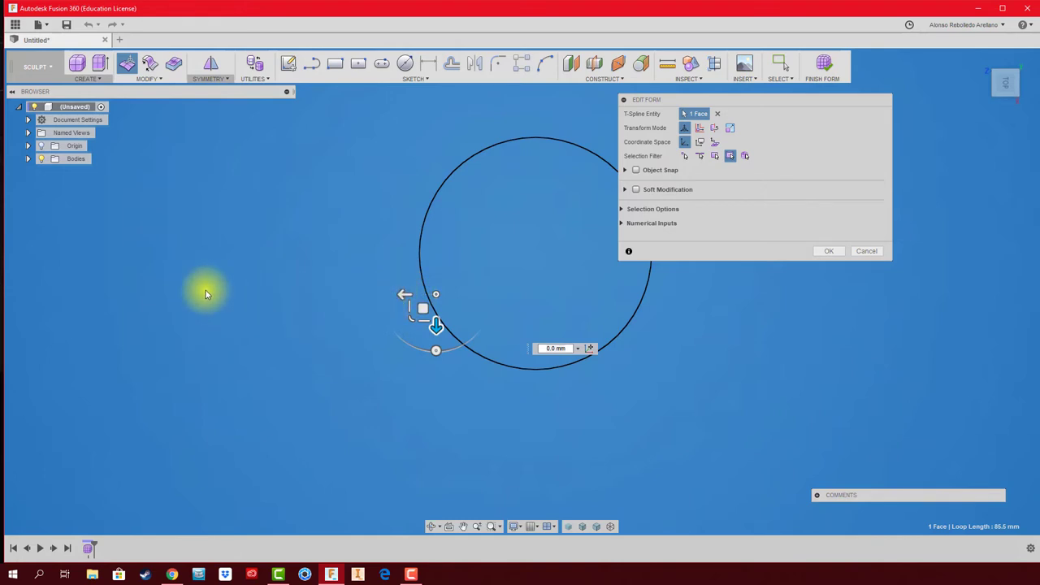
mouse_move(355, 342)
shift+middle_down()
mouse_move(298, 381)
mouse_move(375, 344)
mouse_move(413, 297)
mouse_move(385, 253)
mouse_move(448, 297)
mouse_move(437, 317)
mouse_move(371, 361)
mouse_move(623, 426)
mouse_move(702, 374)
mouse_move(718, 227)
shift+middle_up()
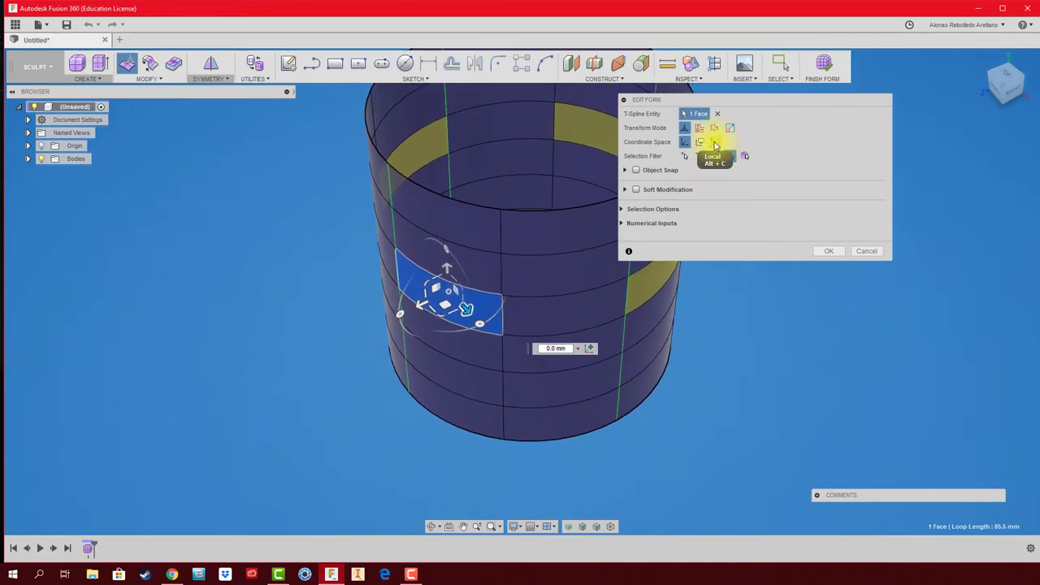
click(715, 145)
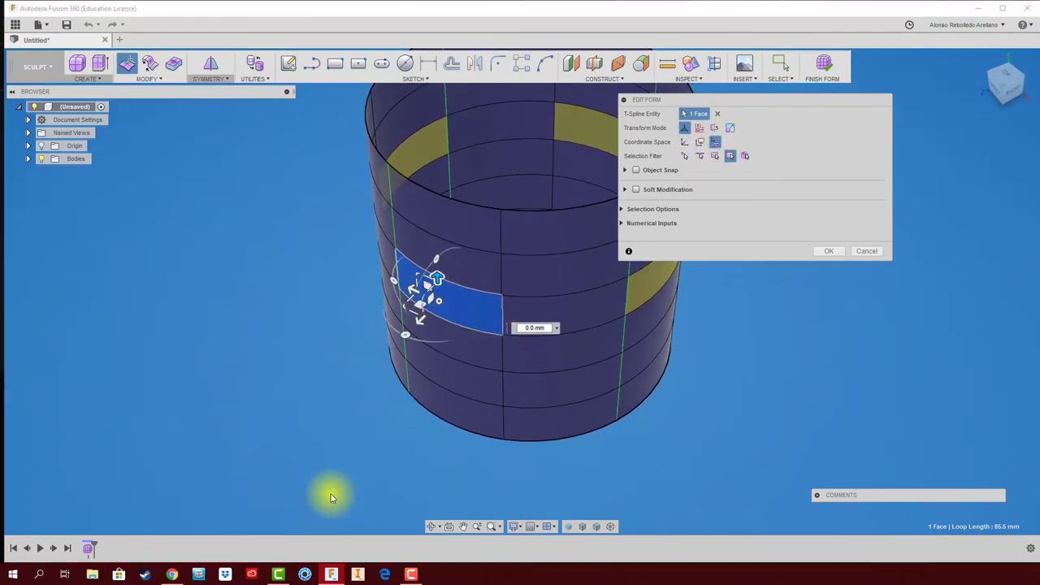
mouse_move(332, 494)
shift+middle_down()
mouse_move(390, 464)
mouse_move(411, 434)
mouse_move(422, 352)
mouse_move(400, 344)
mouse_move(390, 366)
shift+middle_up()
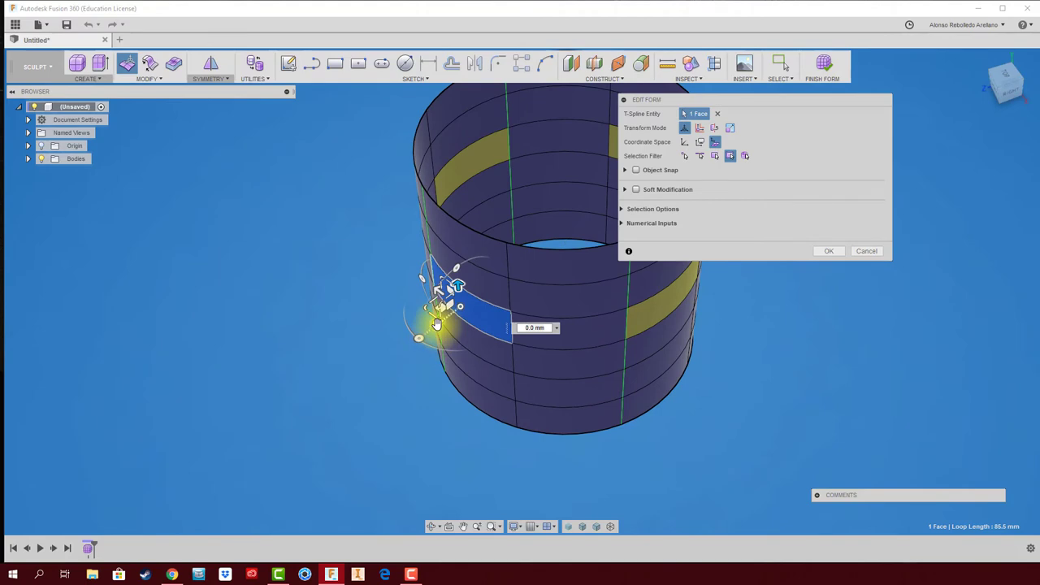
Step: Push the middle band outward 15.6 mm, then select a face on the bulge
mouse_move(434, 325)
mouse_down()
mouse_move(382, 366)
mouse_move(395, 360)
mouse_up()
mouse_move(395, 360)
shift+middle_down()
mouse_move(378, 377)
mouse_move(394, 388)
mouse_move(393, 372)
shift+middle_up()
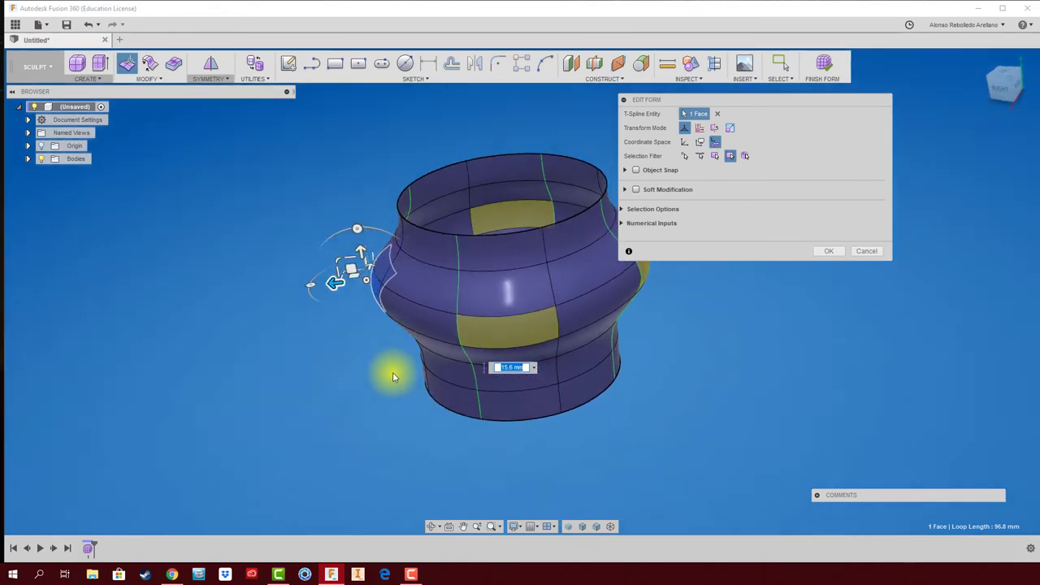
mouse_move(434, 218)
shift+middle_down()
mouse_move(599, 222)
mouse_move(692, 371)
shift+middle_up()
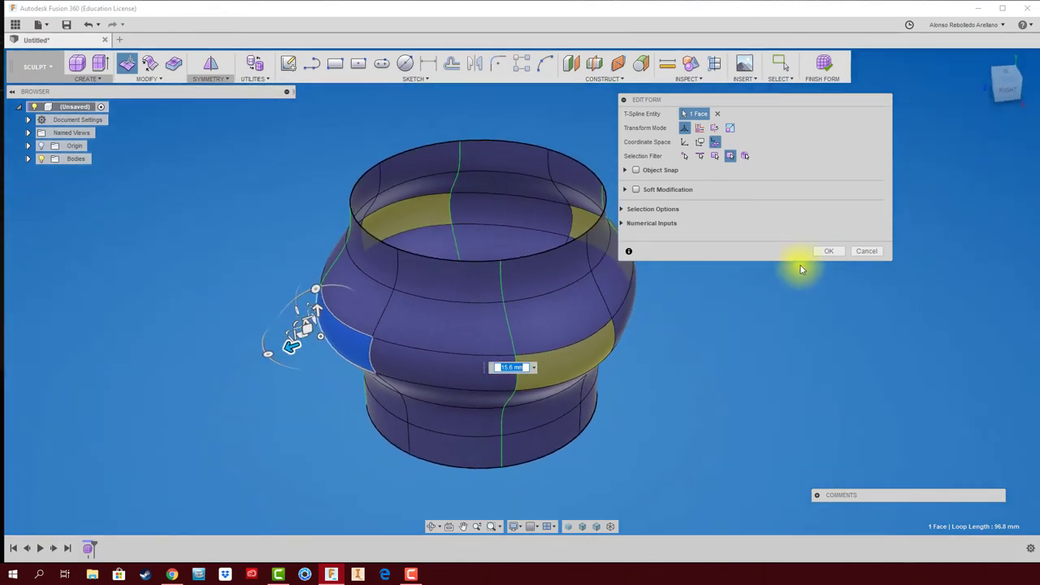
click(829, 253)
mouse_move(771, 301)
shift+middle_down()
mouse_move(321, 422)
mouse_move(476, 375)
shift+middle_up()
click(476, 375)
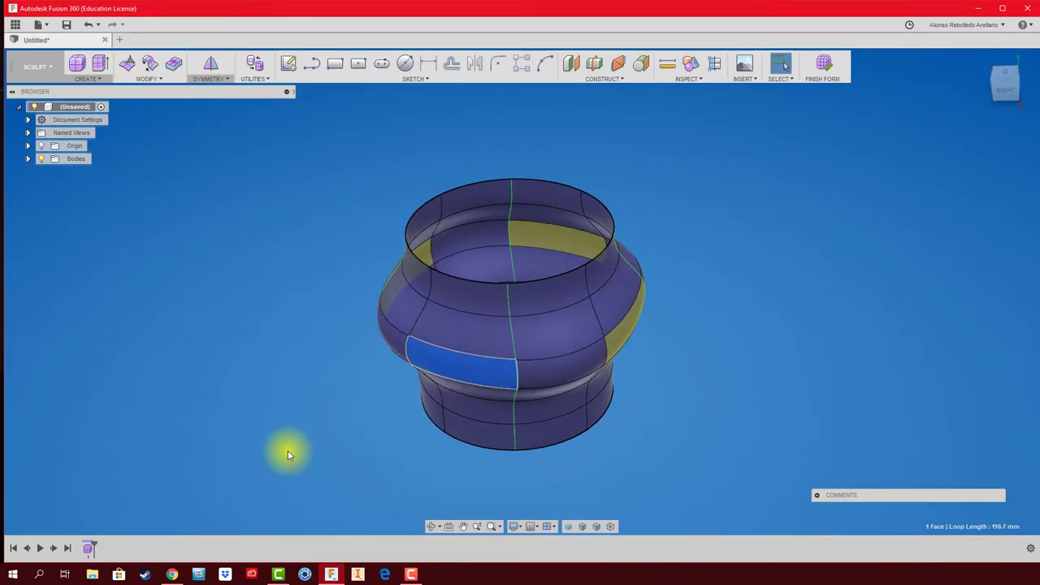
mouse_move(286, 451)
shift+middle_down()
mouse_move(344, 391)
mouse_move(260, 456)
shift+middle_up()
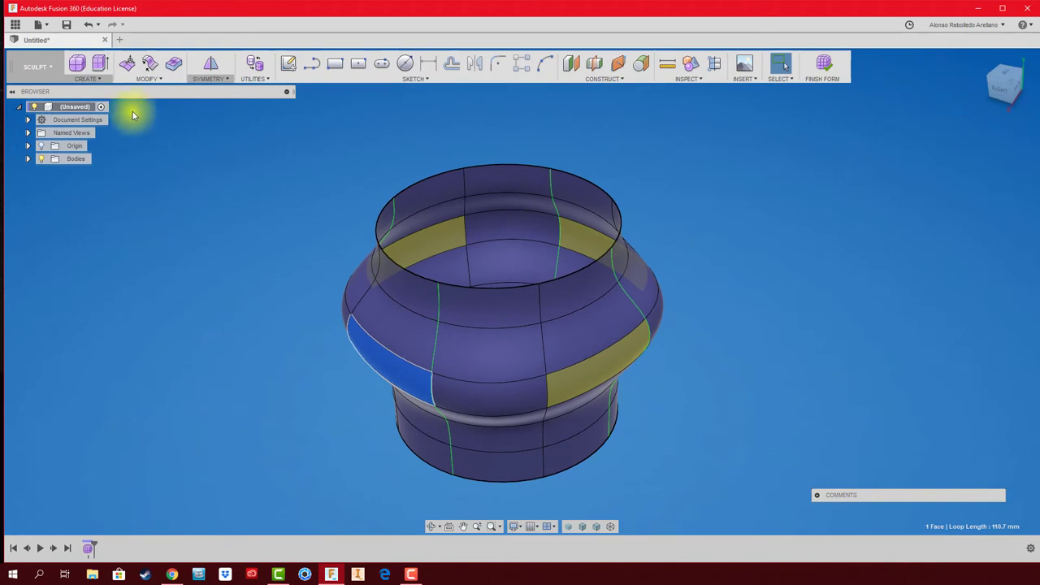
Step: Extrude the selected bulge face 44.3 mm outward into four symmetric arms
click(103, 66)
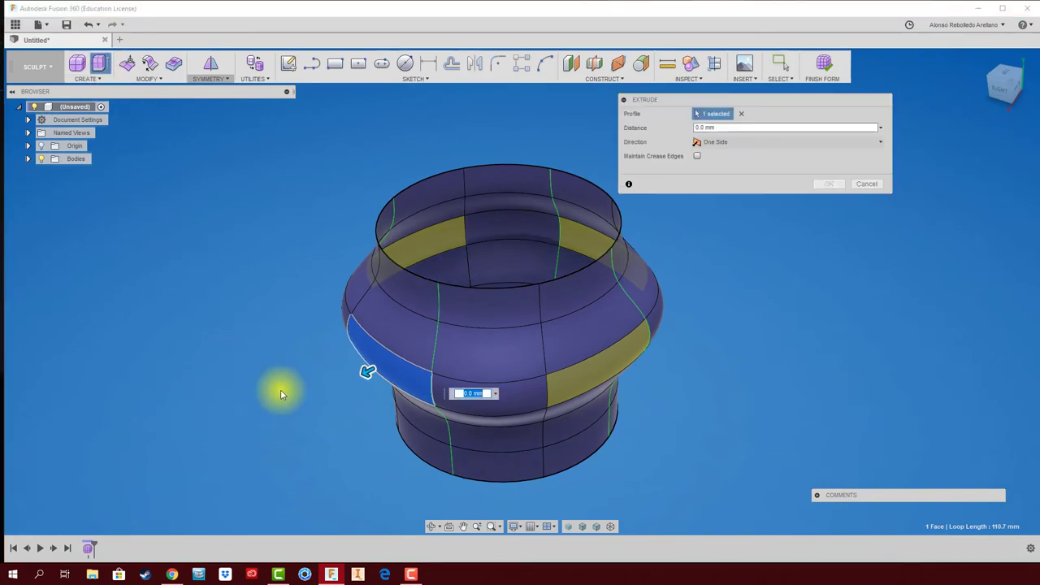
drag(365, 370, 211, 439)
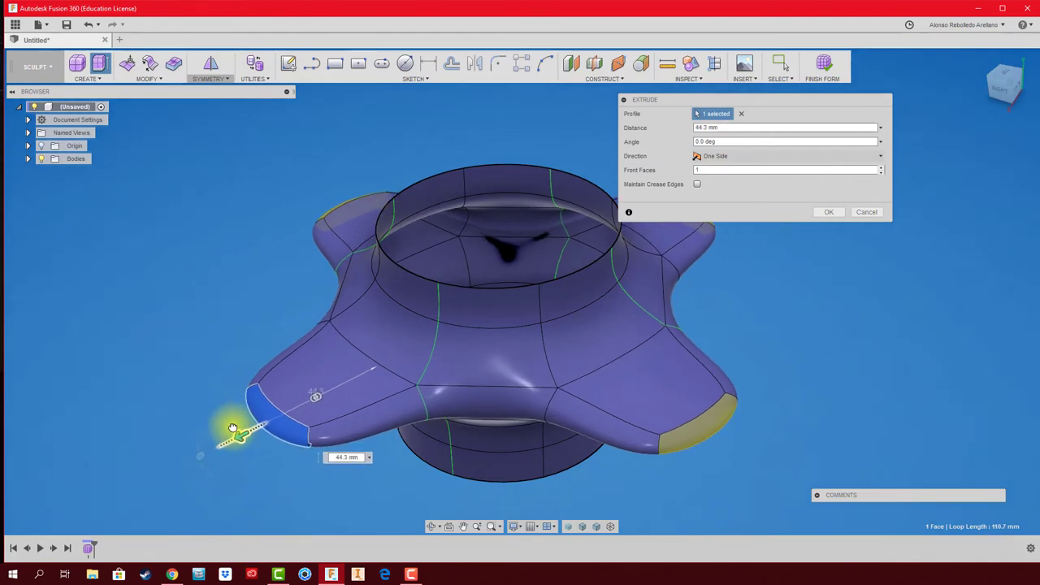
mouse_move(211, 439)
shift+middle_down()
mouse_move(249, 433)
mouse_move(458, 187)
shift+middle_up()
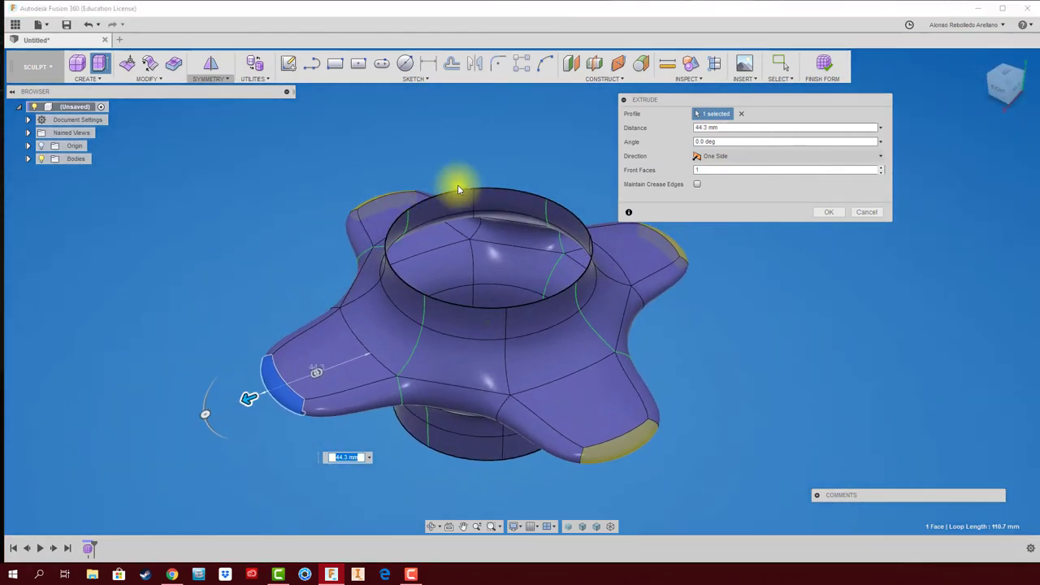
click(821, 212)
mouse_move(773, 274)
shift+middle_down()
mouse_move(697, 390)
mouse_move(567, 447)
mouse_move(448, 355)
mouse_move(332, 383)
mouse_move(134, 88)
shift+middle_up()
Step: Extrude an upper band face 36.5 mm into four shorter arms with 5 front faces
click(344, 364)
click(96, 64)
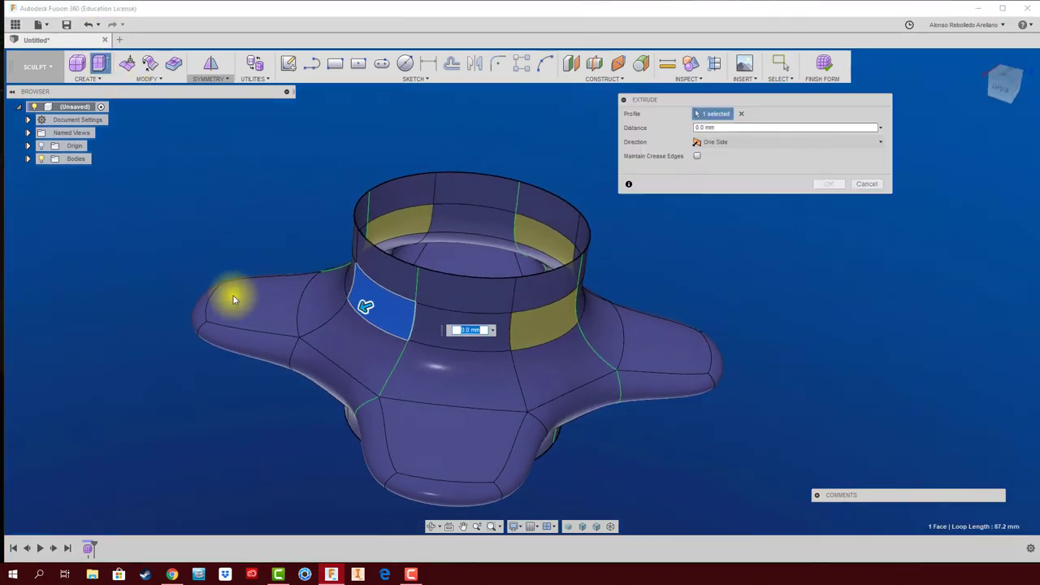
mouse_move(355, 311)
mouse_down()
mouse_move(337, 309)
mouse_move(267, 341)
mouse_up()
mouse_move(267, 341)
shift+middle_down()
mouse_move(423, 371)
mouse_move(457, 390)
mouse_move(379, 365)
mouse_move(283, 365)
shift+middle_up()
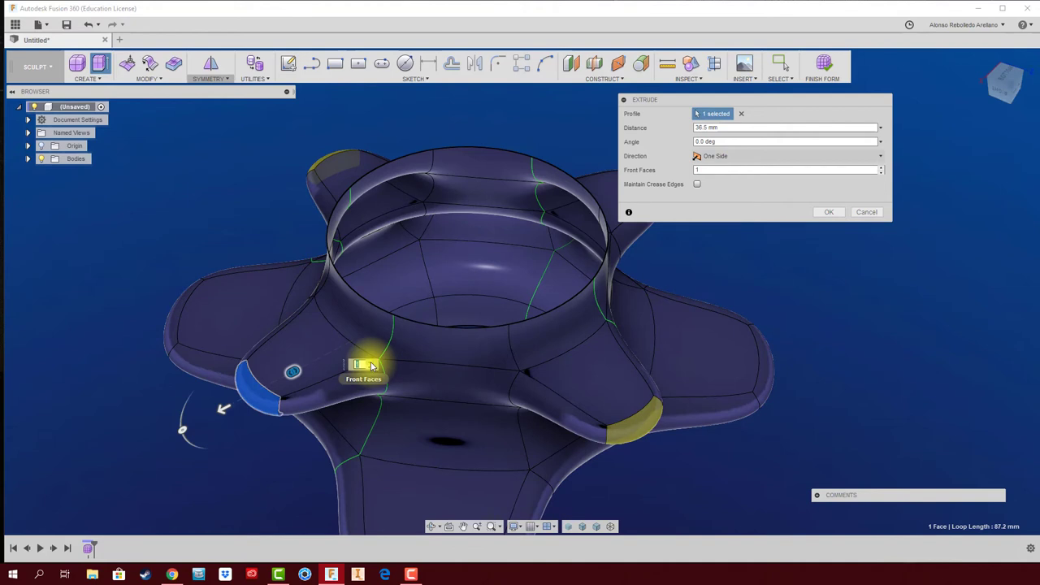
click(371, 364)
click(371, 366)
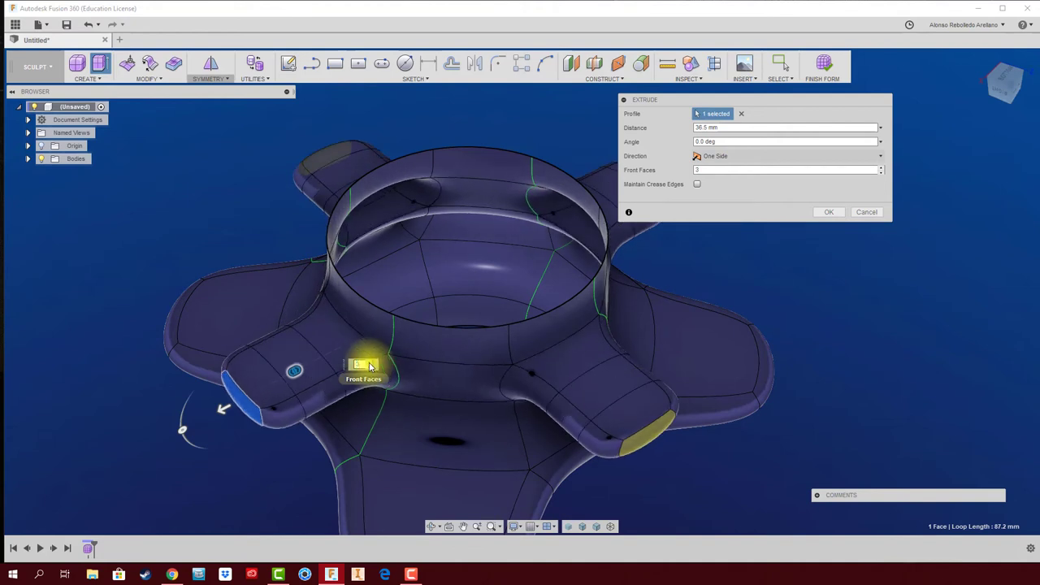
click(370, 365)
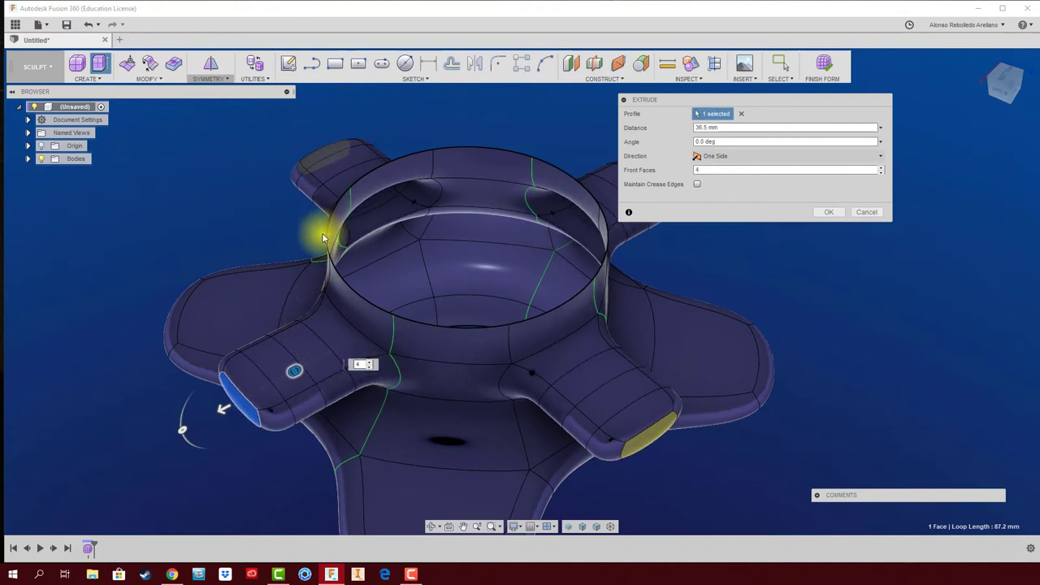
mouse_move(315, 265)
shift+middle_down()
mouse_move(287, 252)
mouse_move(314, 377)
mouse_move(364, 362)
mouse_move(383, 376)
mouse_move(462, 376)
mouse_move(408, 398)
mouse_move(422, 383)
shift+middle_up()
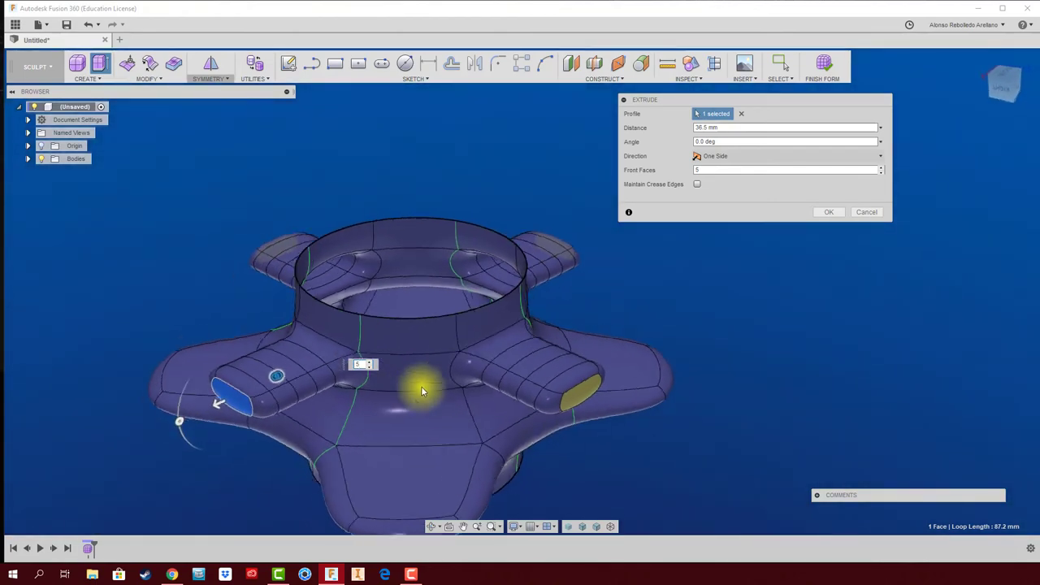
click(828, 213)
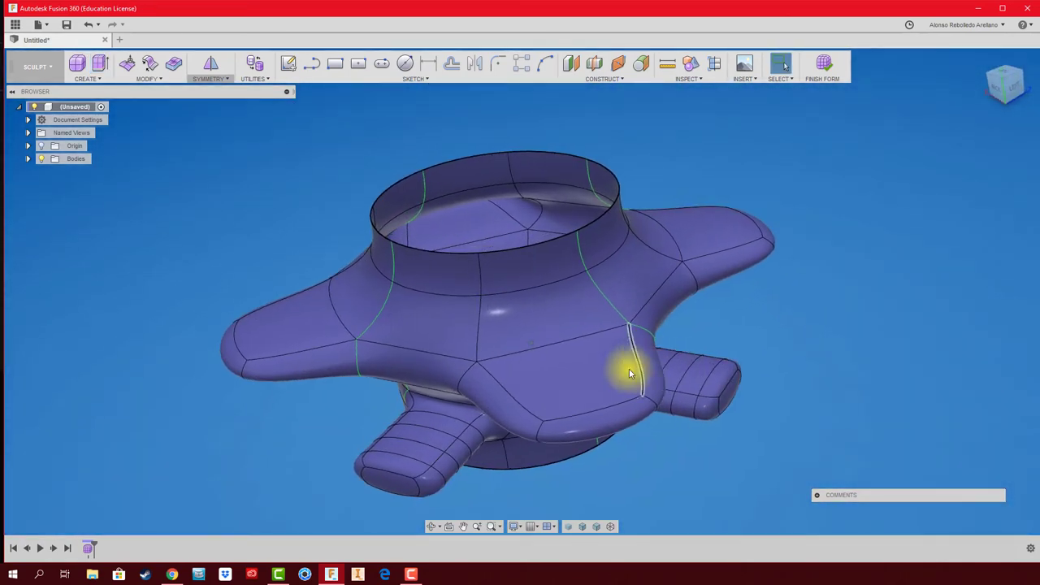
Step: Stretch and raise a large arm's end face so the arms sweep up into pointed fins
click(613, 371)
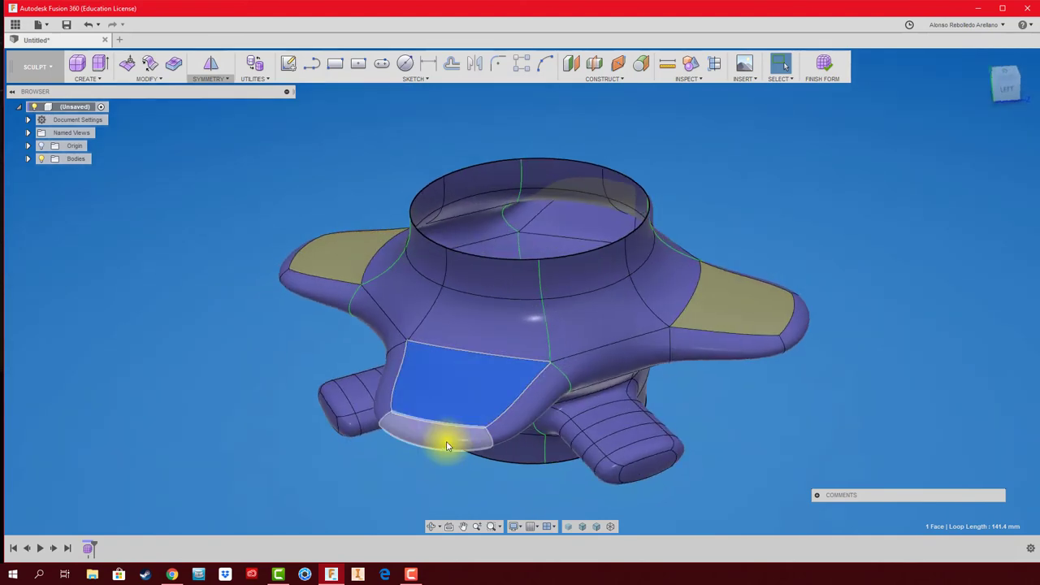
click(351, 384)
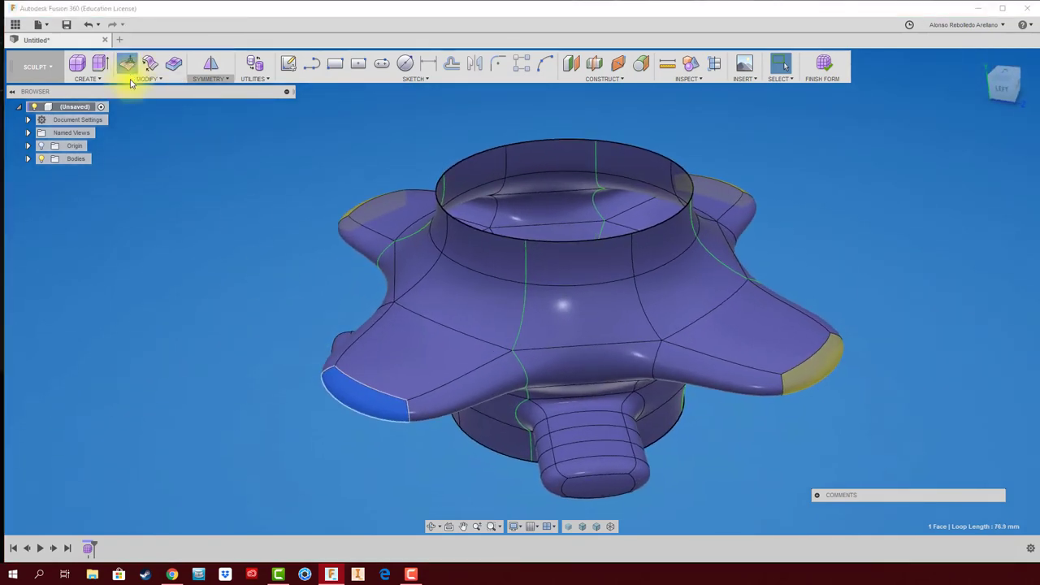
click(128, 71)
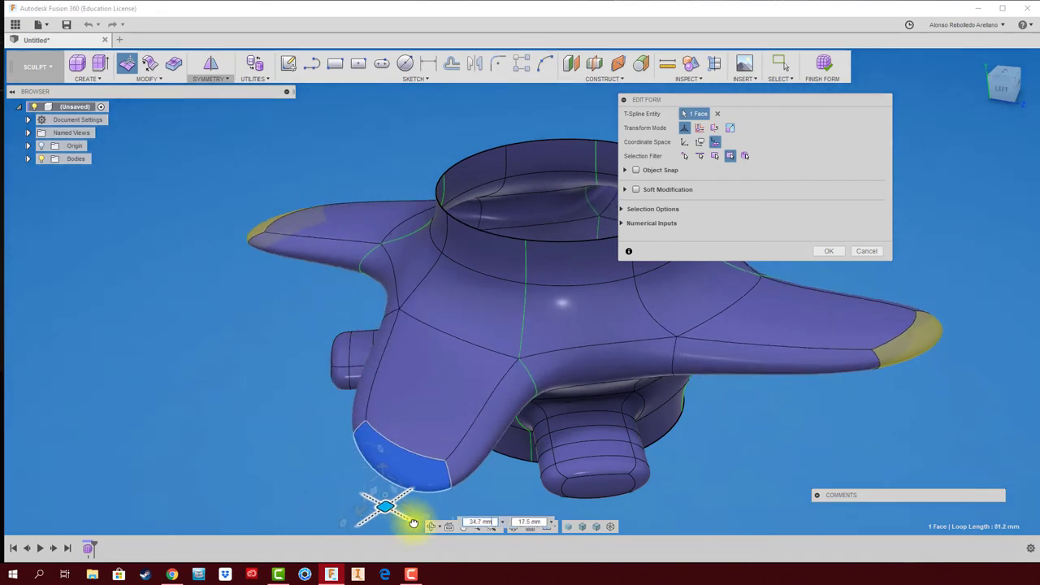
mouse_move(605, 551)
shift+middle_down()
mouse_move(528, 488)
mouse_move(468, 457)
shift+middle_up()
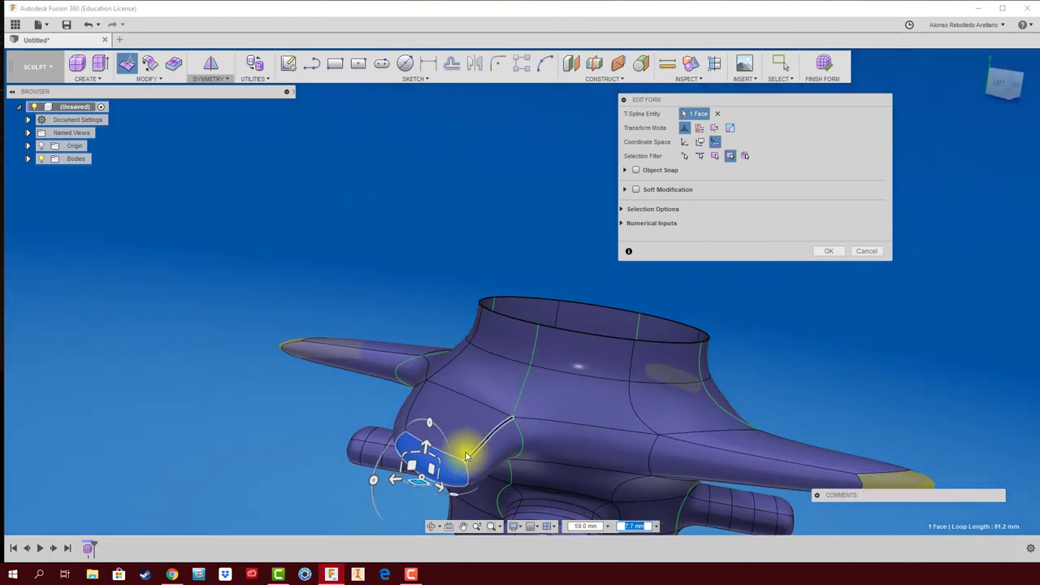
mouse_move(417, 309)
shift+middle_down()
mouse_move(423, 243)
mouse_move(390, 295)
mouse_move(829, 251)
mouse_move(759, 349)
mouse_move(806, 372)
mouse_move(770, 373)
mouse_move(778, 385)
shift+middle_up()
click(829, 250)
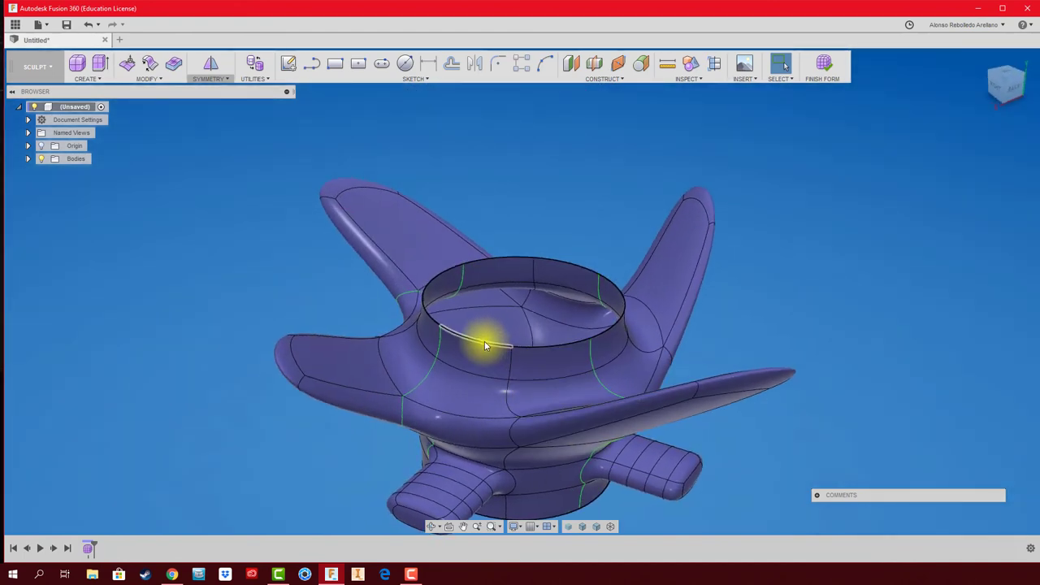
shift+middle_drag(485, 347, 230, 262)
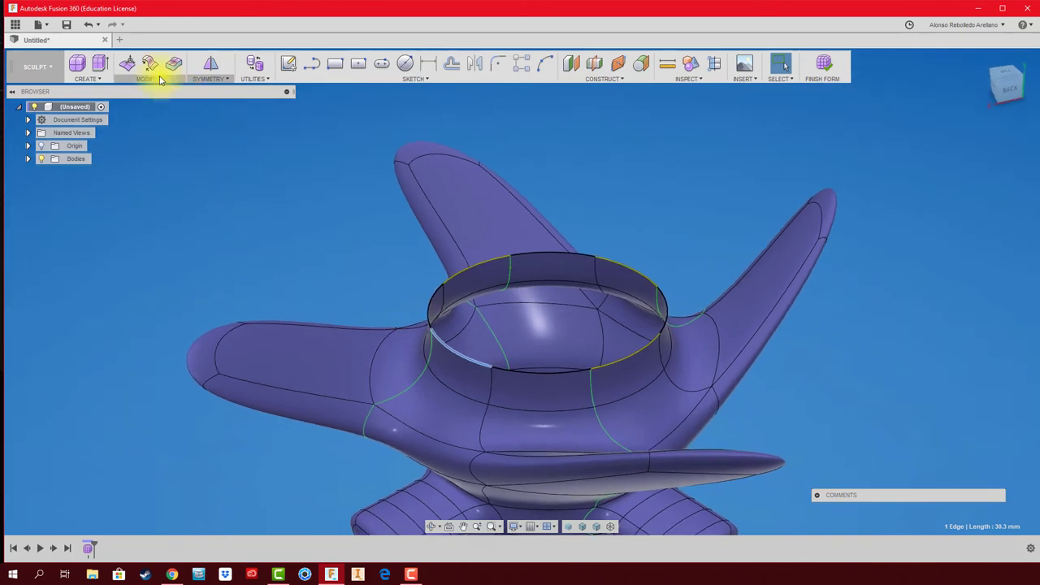
Step: Drag the selected top rim edge outward and up into a wide, flared lip
click(129, 69)
drag(424, 368, 414, 369)
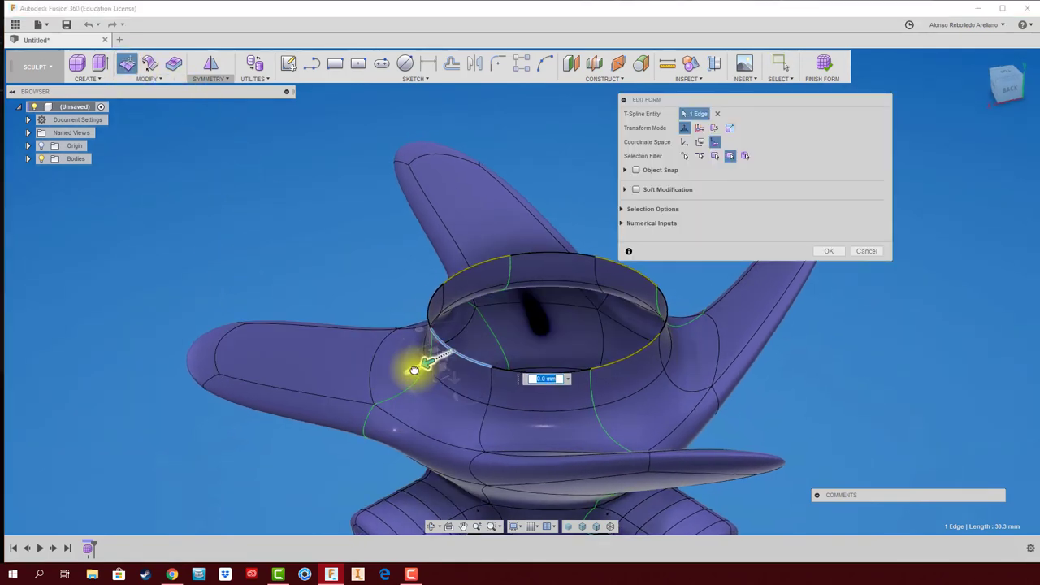
drag(357, 388, 402, 395)
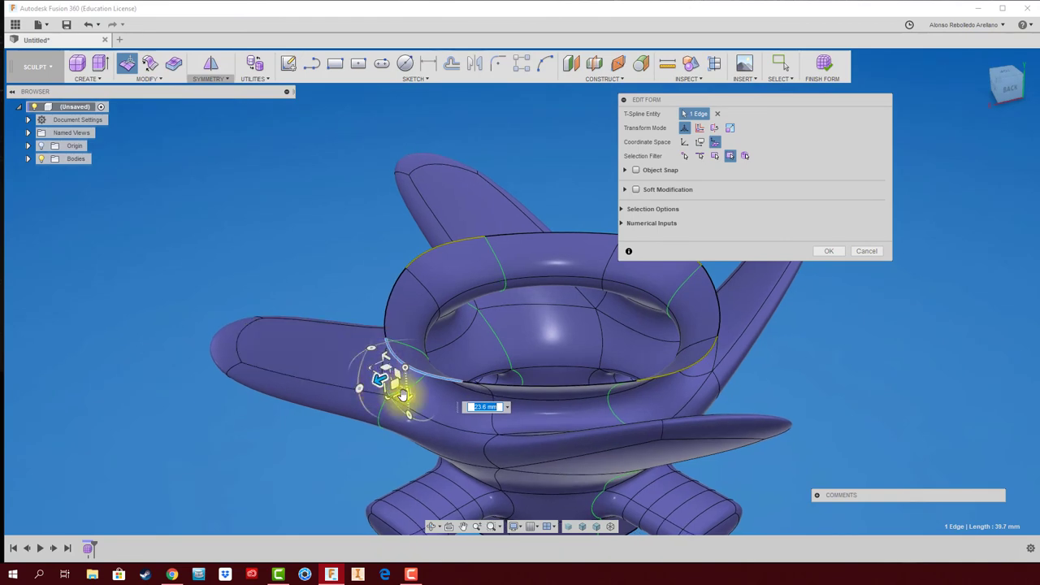
mouse_move(403, 345)
shift+middle_down()
mouse_move(404, 371)
mouse_move(473, 391)
shift+middle_up()
mouse_move(648, 385)
shift+middle_down()
mouse_move(727, 379)
mouse_move(792, 287)
shift+middle_up()
click(830, 255)
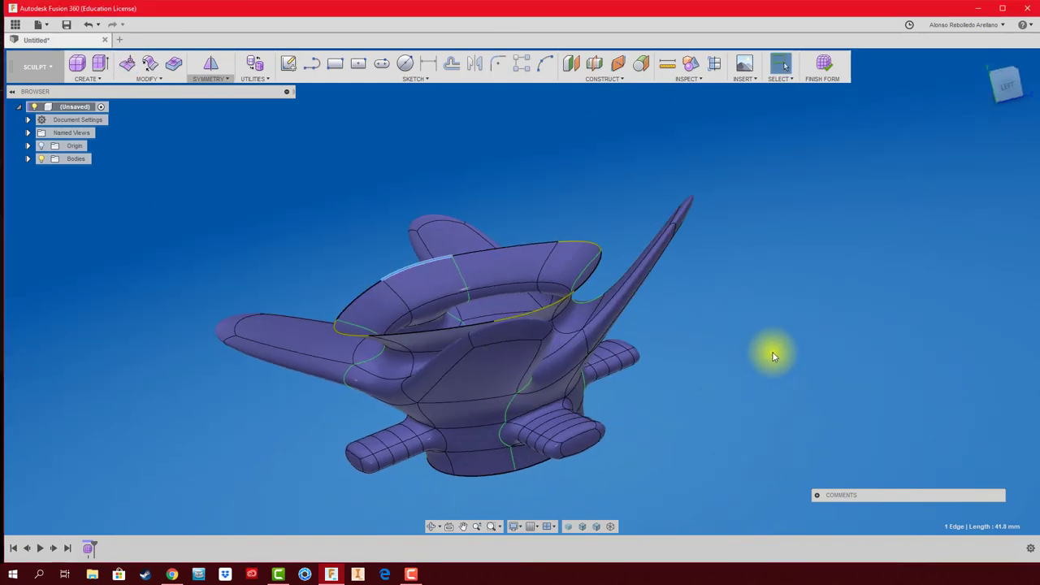